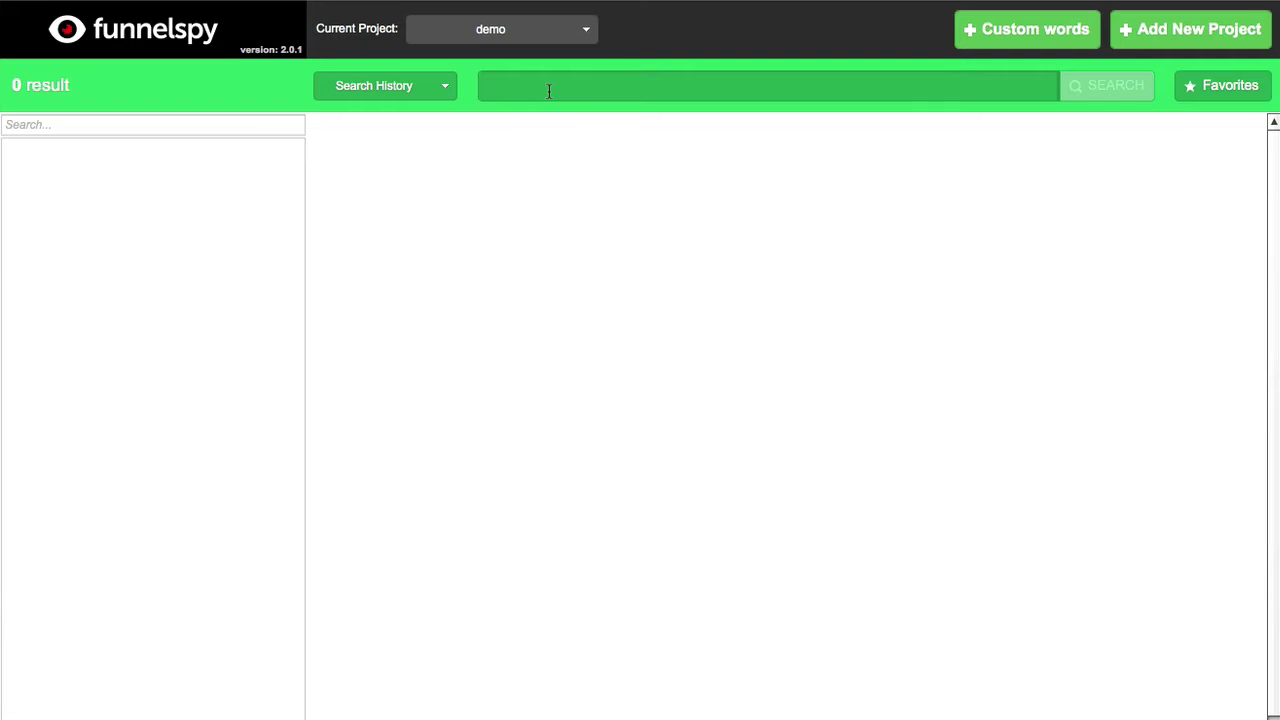
left_click(550, 91)
type("htt")
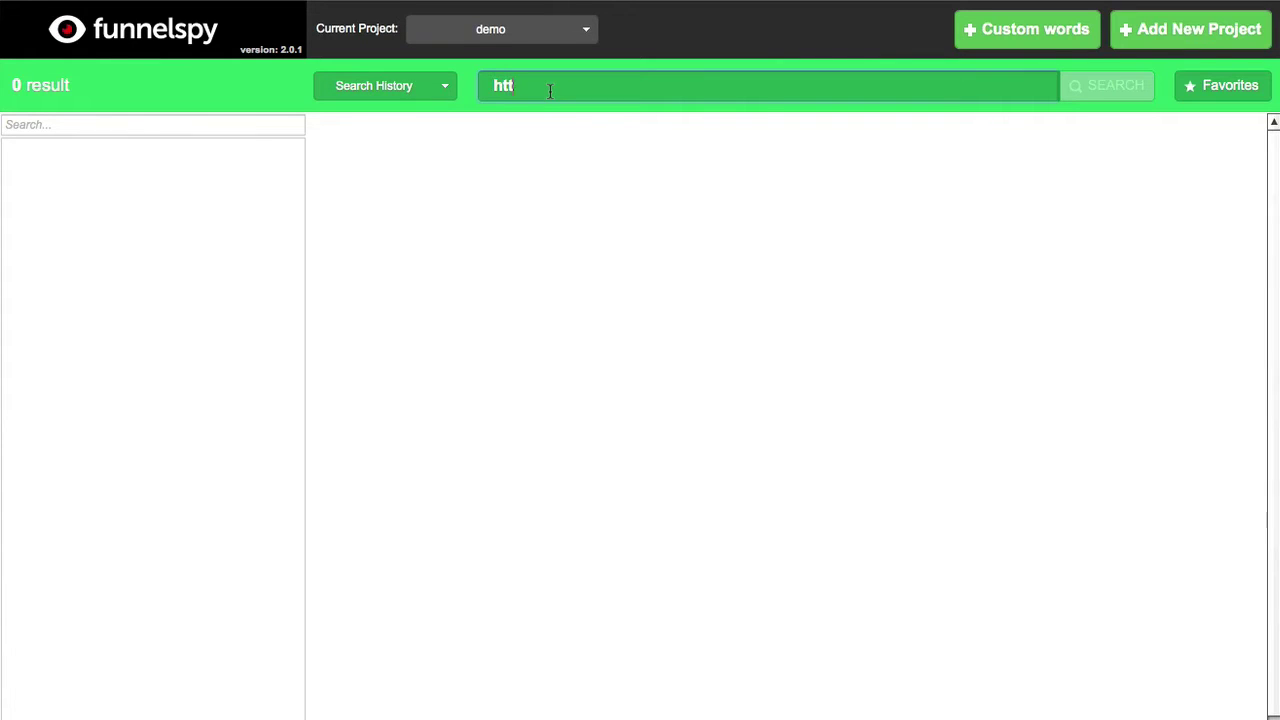
type("p://www.easyv")
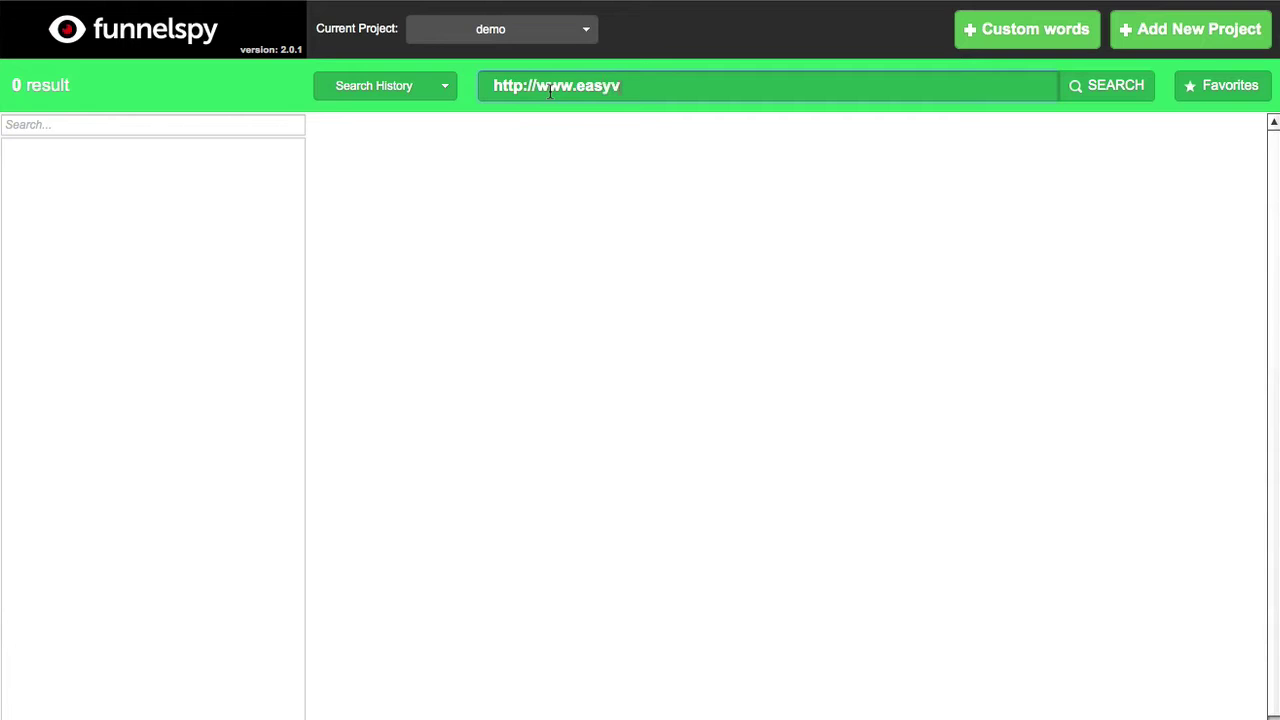
type("sl.com")
left_click(1097, 85)
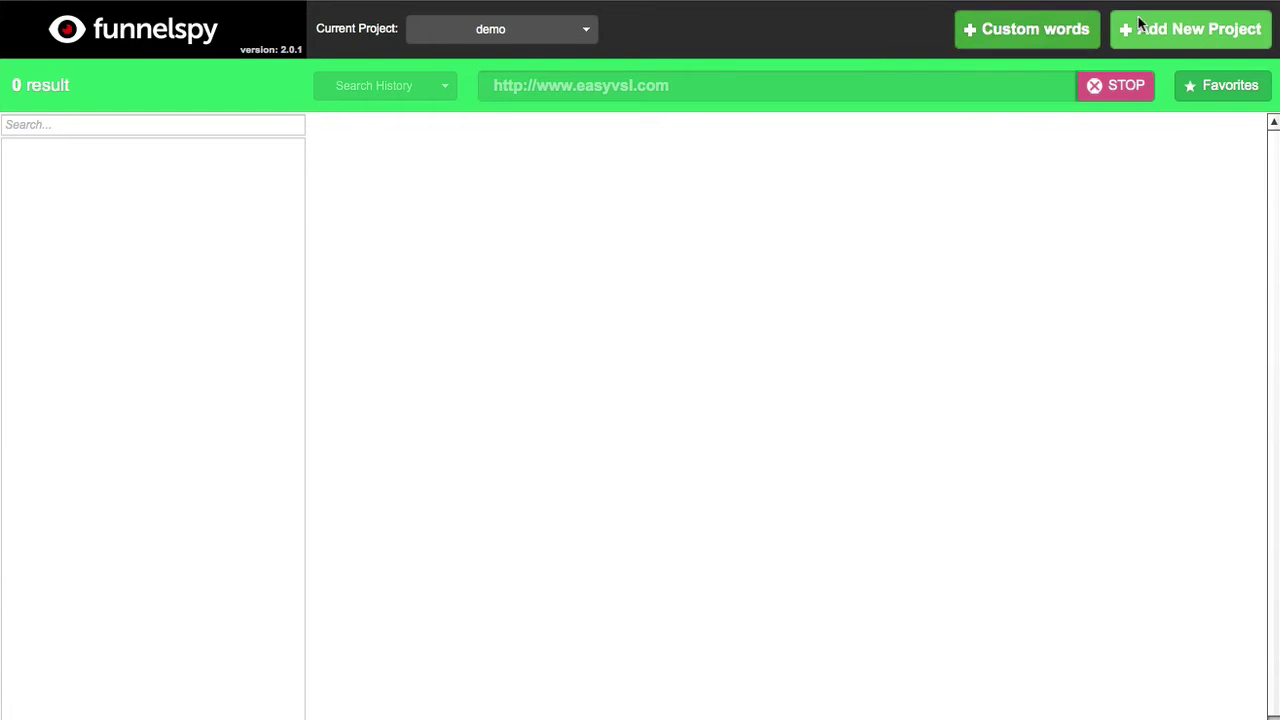
left_click(1015, 32)
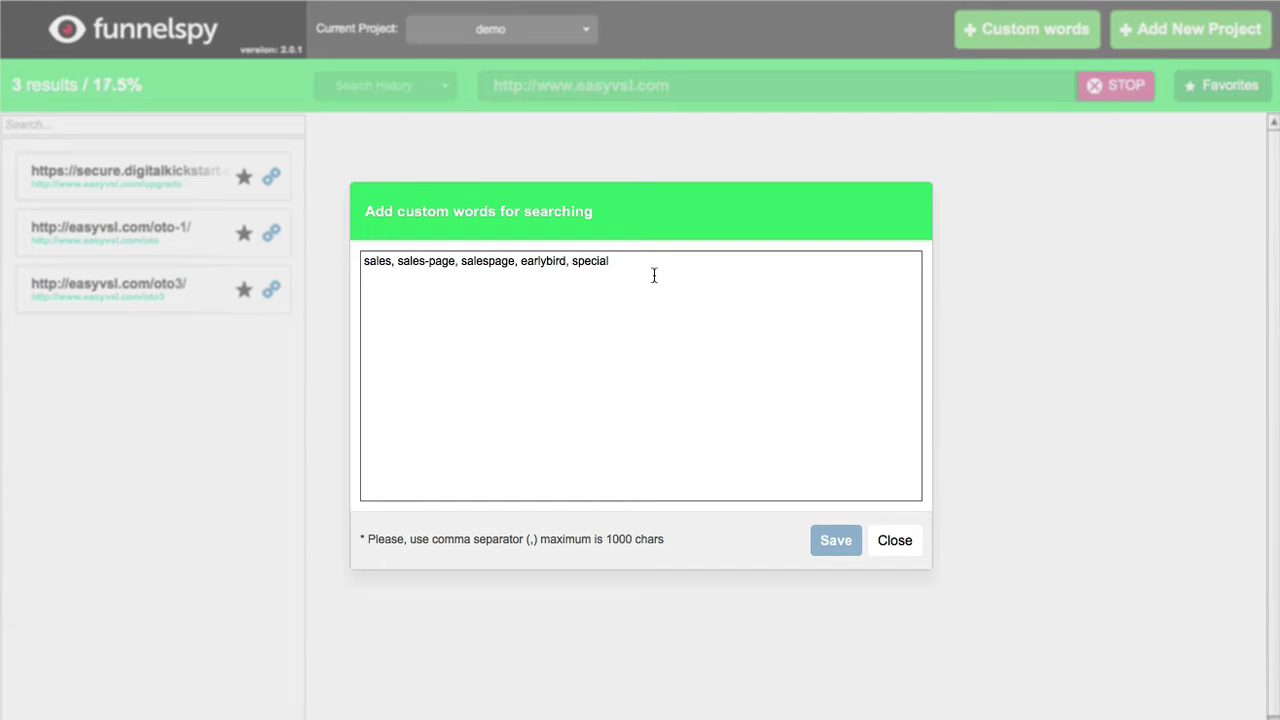
Close the Custom words dialog unchanged and cancel Add New Project without saving.
left_click(894, 540)
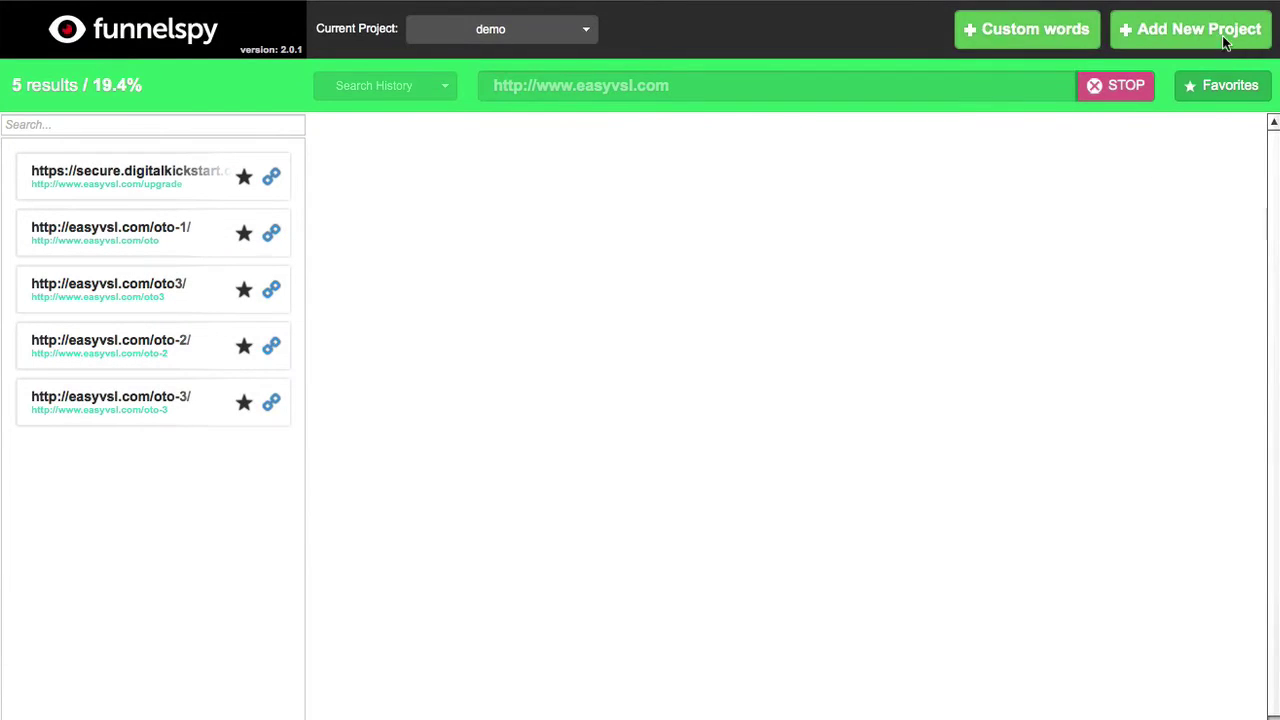
left_click(1186, 38)
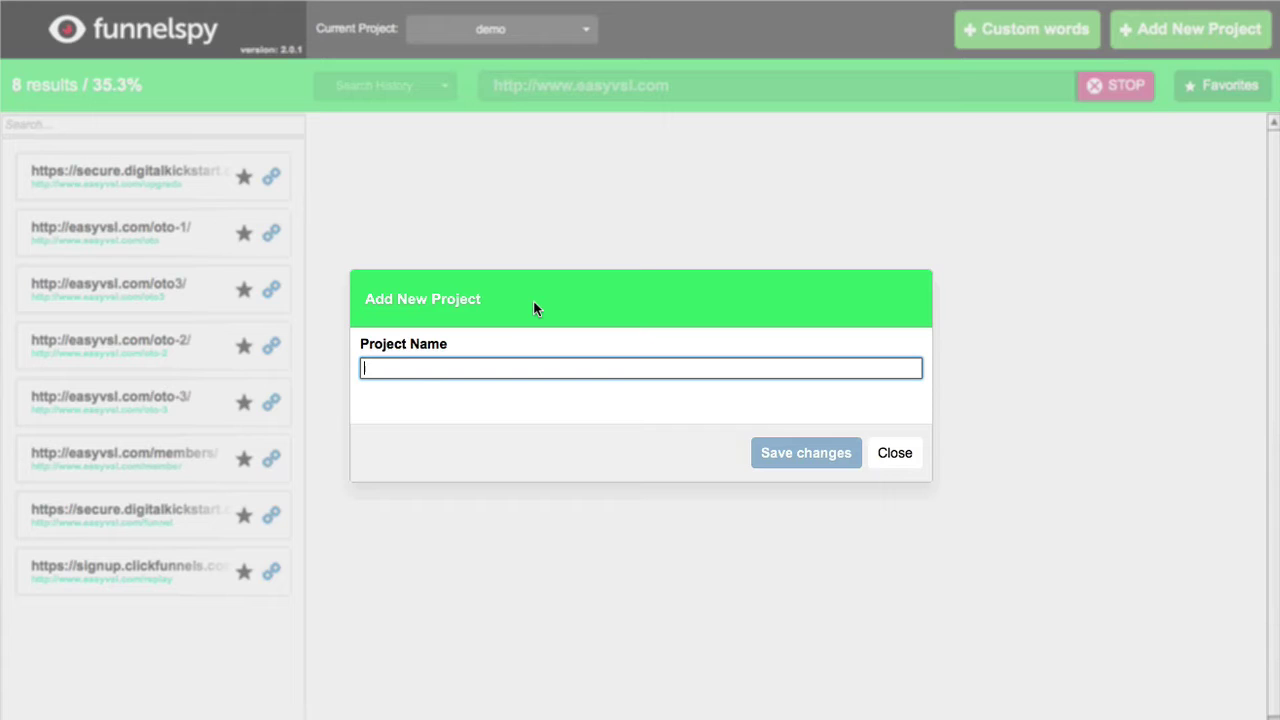
left_click(888, 455)
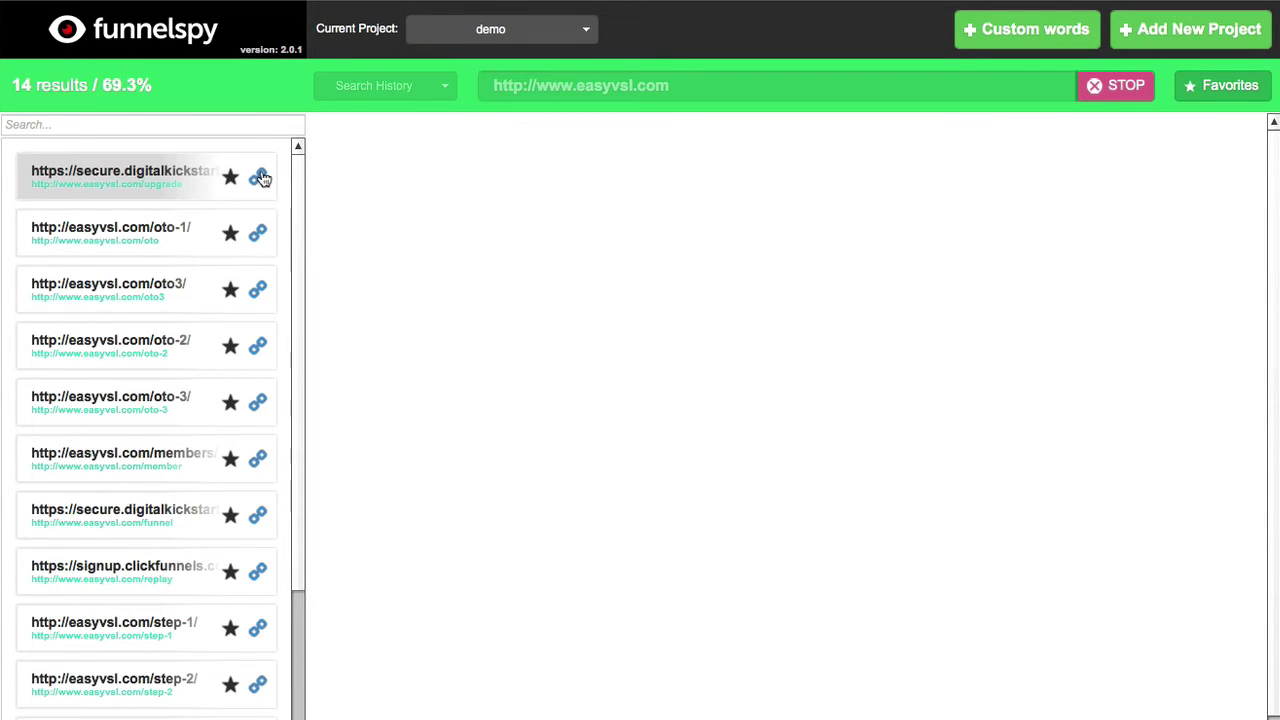
Preview the easyvsl.com oto-1 upsell page and dismiss the 17-result Search completed notice.
left_click(259, 178)
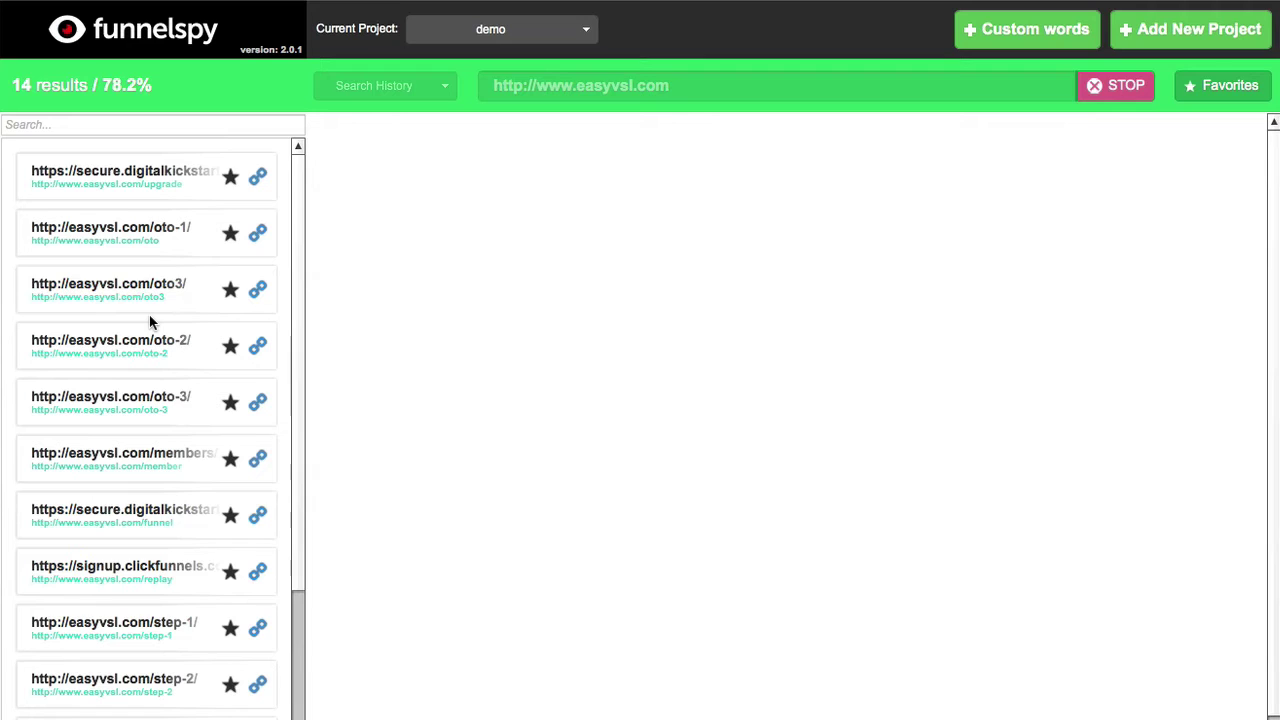
scroll(150, 316, "down", 4)
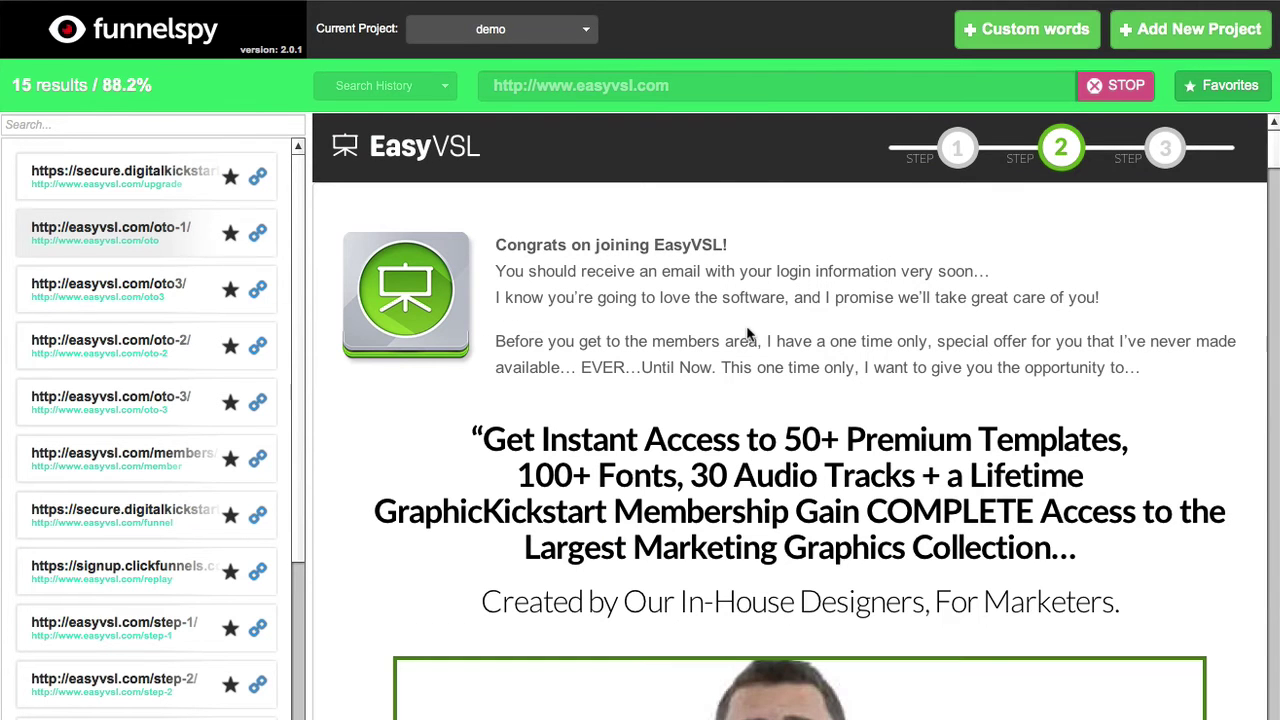
scroll(790, 320, "down", 5)
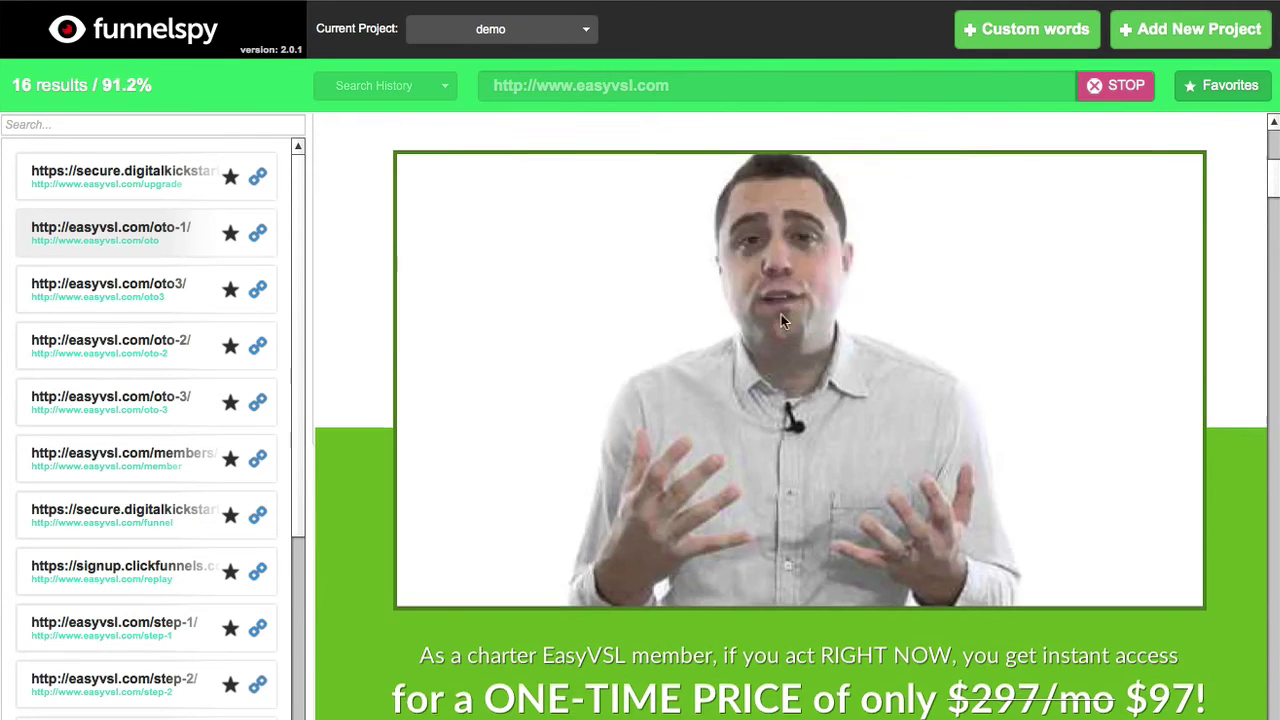
scroll(781, 318, "up", 3)
scroll(781, 318, "down", 15)
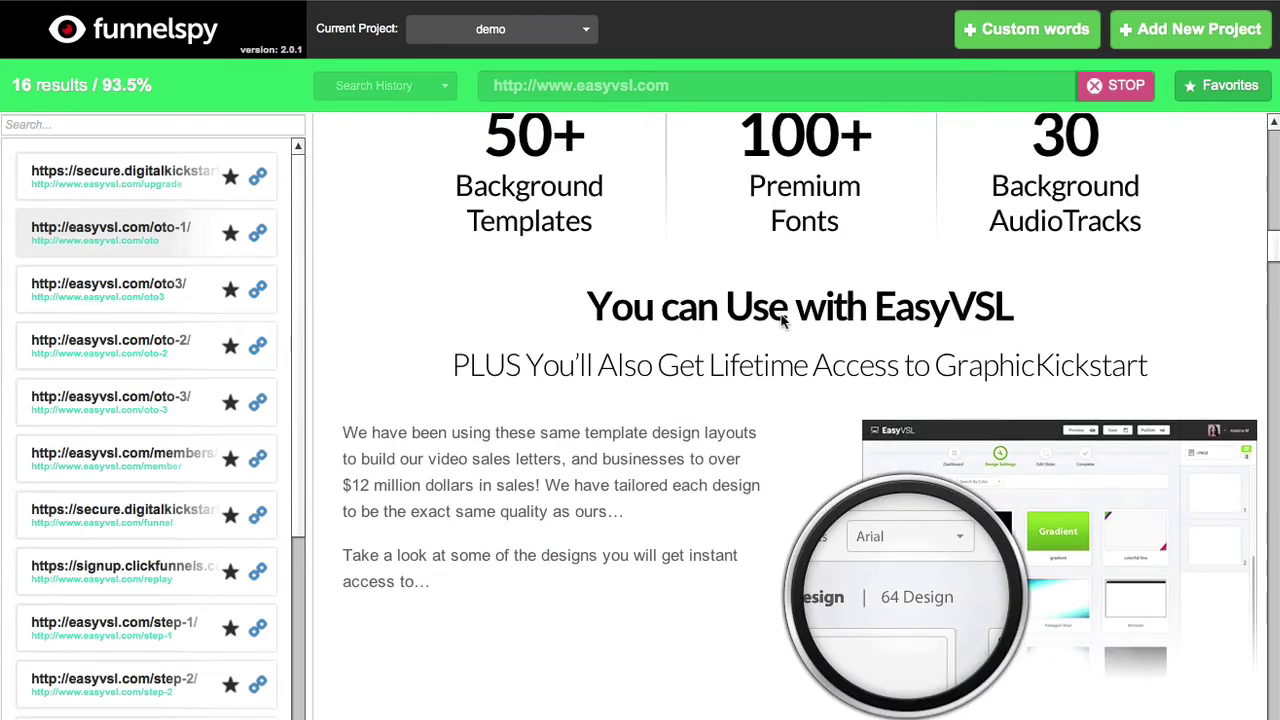
scroll(783, 320, "down", 4)
scroll(783, 320, "up", 8)
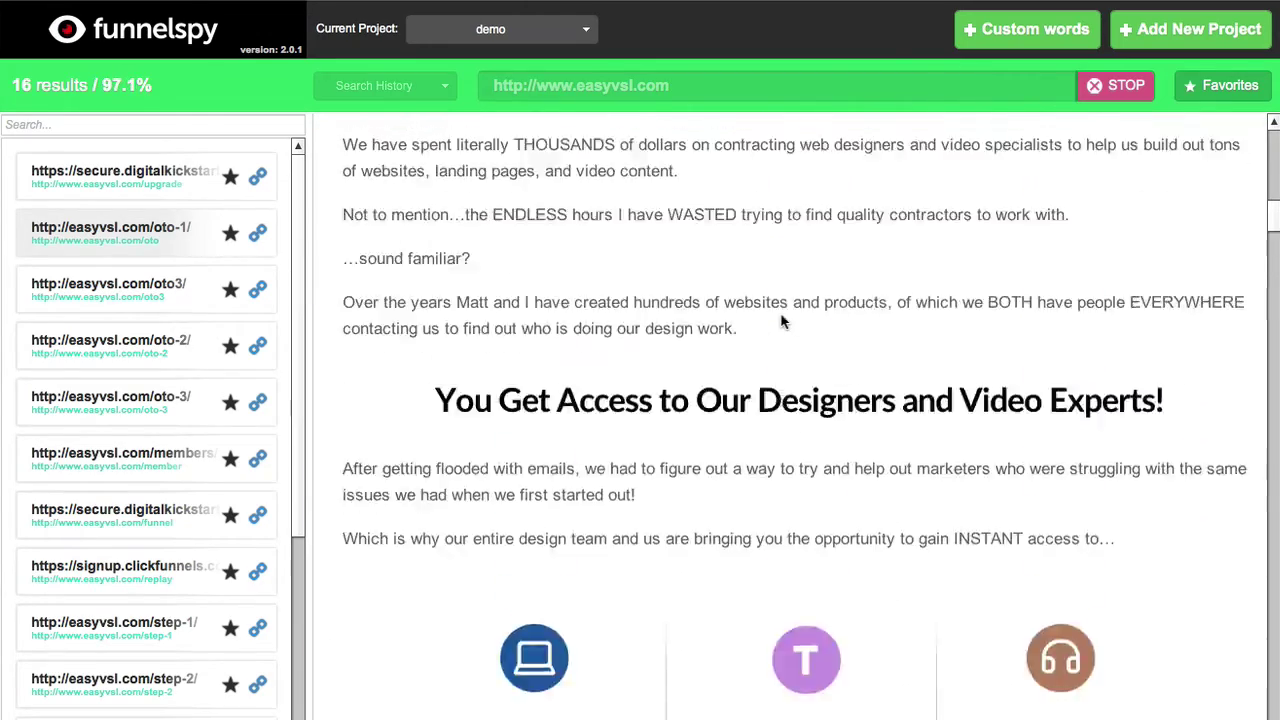
scroll(783, 321, "up", 1)
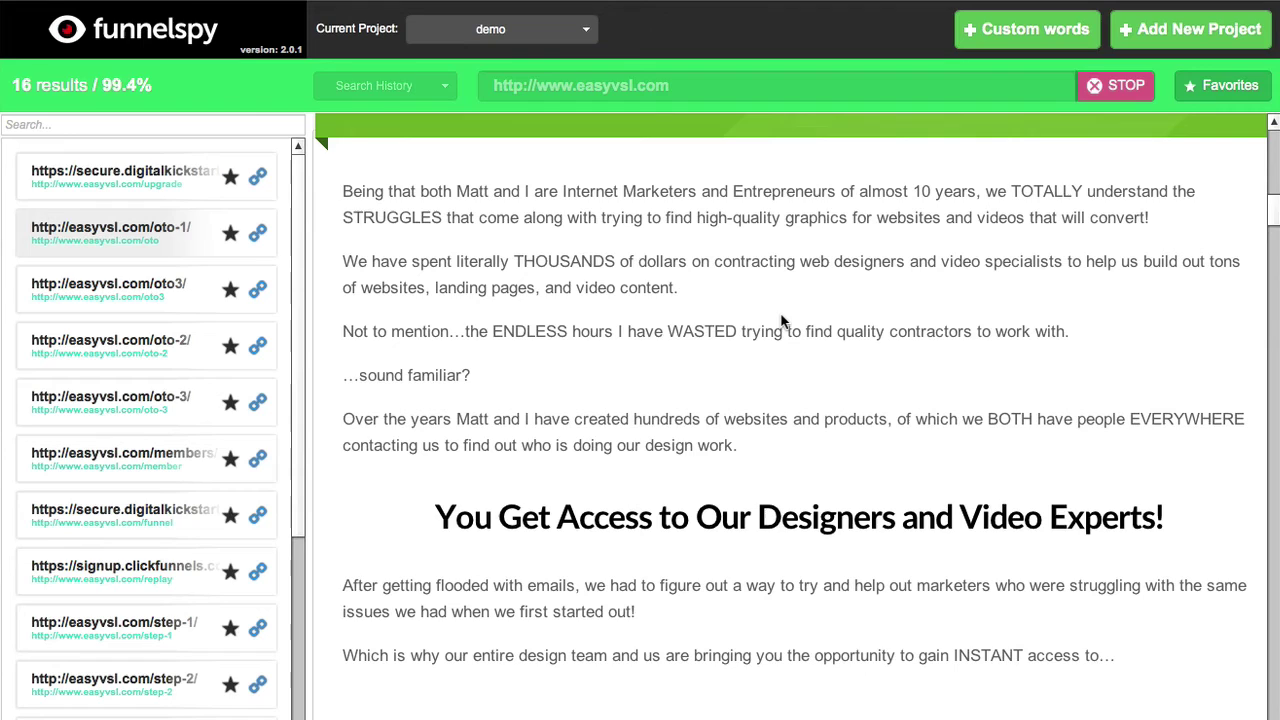
scroll(783, 321, "down", 5)
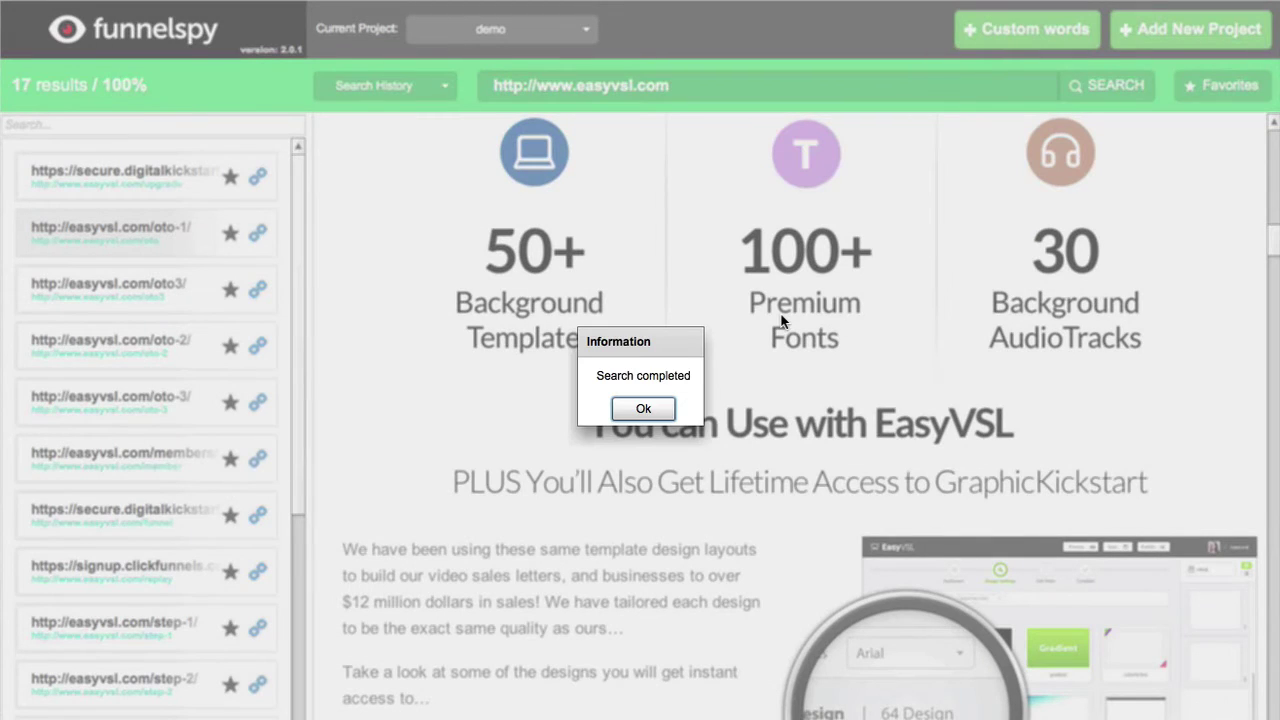
left_click(643, 410)
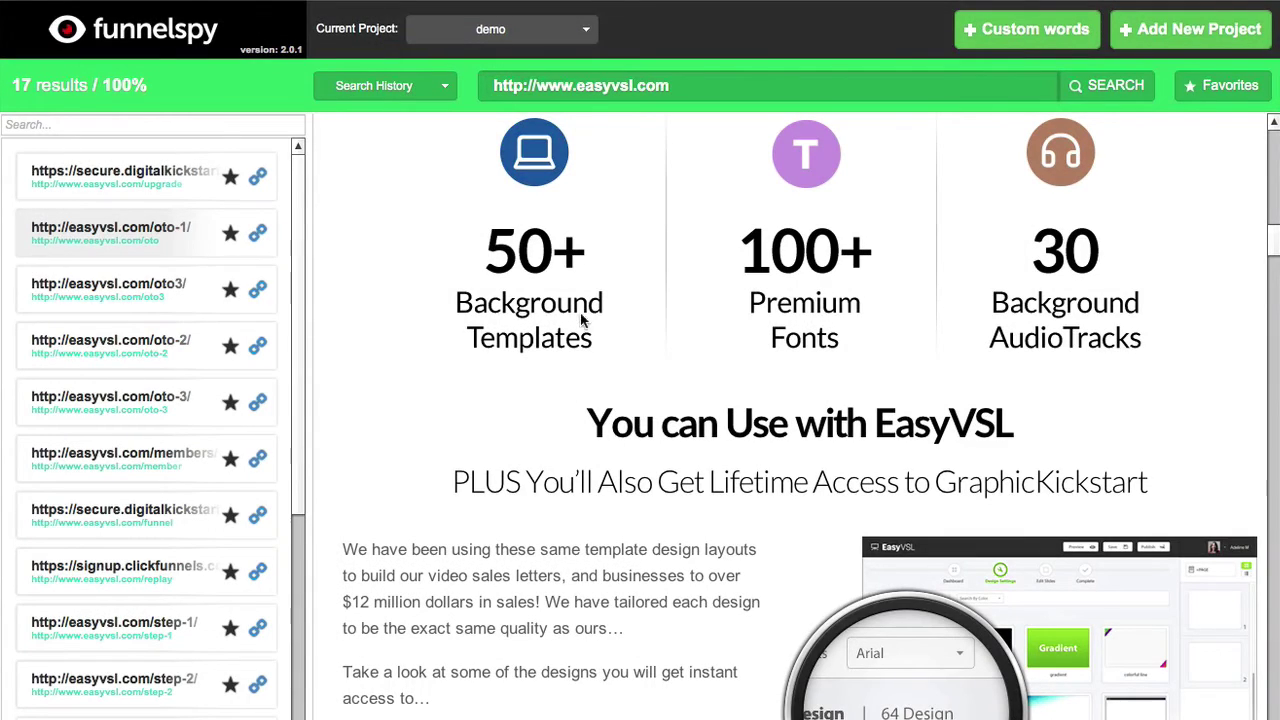
Star the oto-1 upsell page as a favorite and select the signup.clickfunnels replay result.
mouse_move(299, 183)
left_mouse_down()
mouse_move(295, 329)
mouse_move(297, 167)
left_mouse_up()
left_click_drag(1274, 248, 1272, 420)
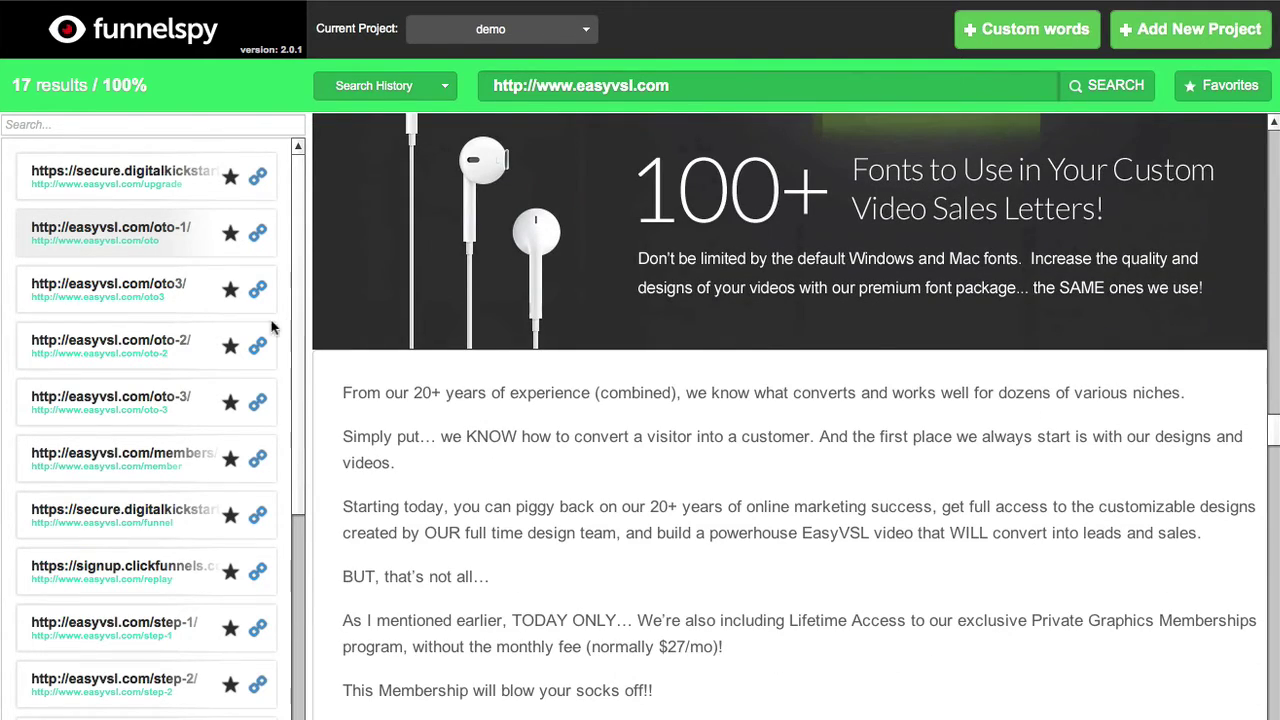
left_click(231, 233)
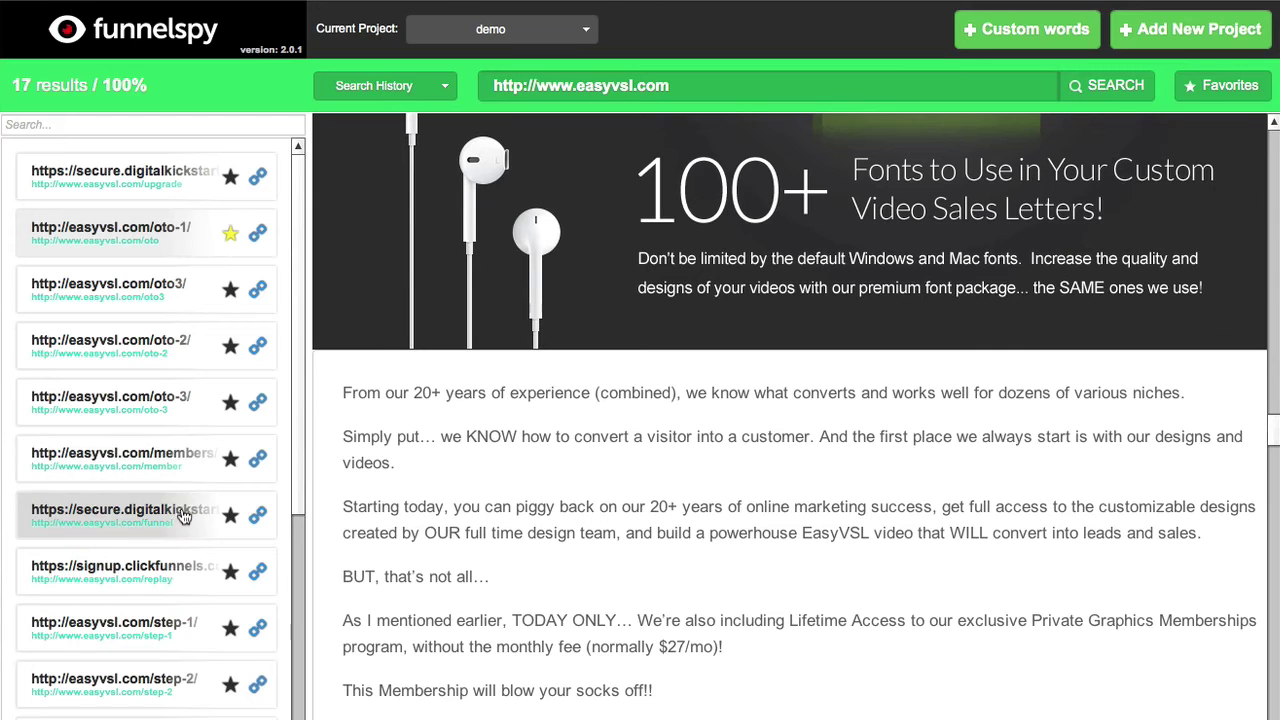
left_click(157, 569)
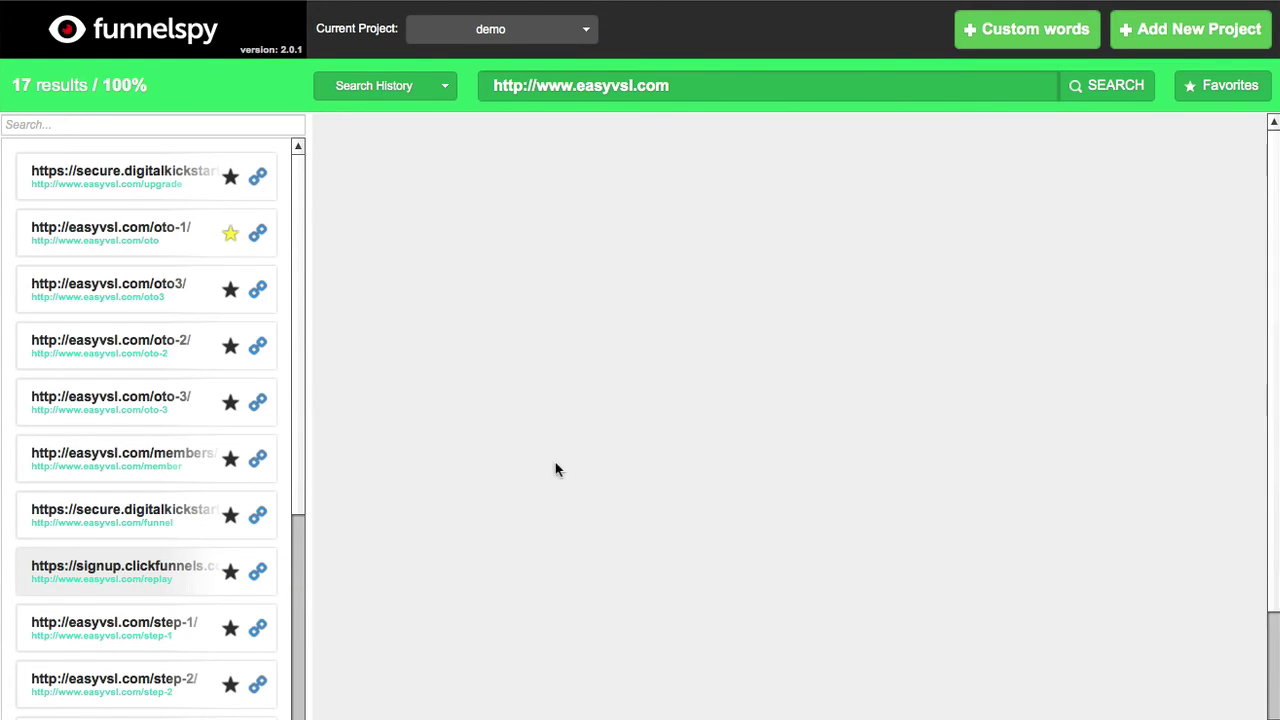
Scroll through the 'My 3 Secret Funnels' webinar replay preview, then show the Current Project list.
scroll(550, 483, "down", 5)
scroll(563, 480, "up", 5)
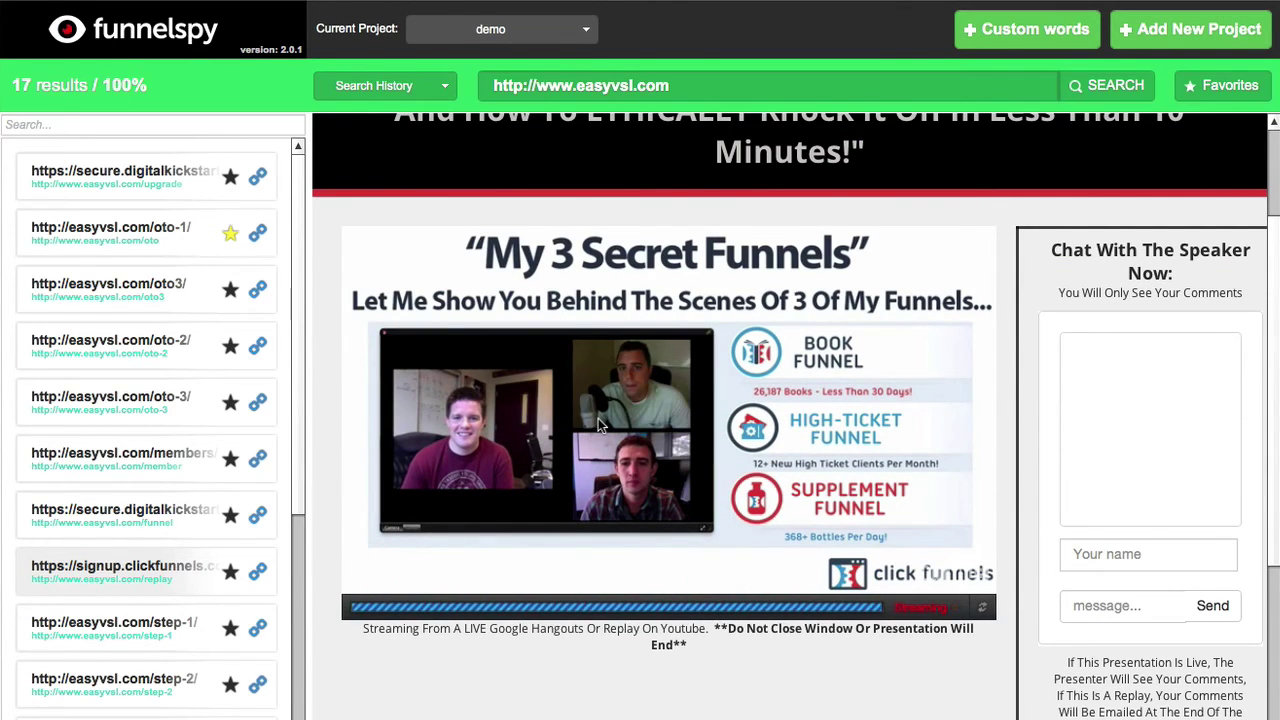
left_click_drag(298, 424, 290, 362)
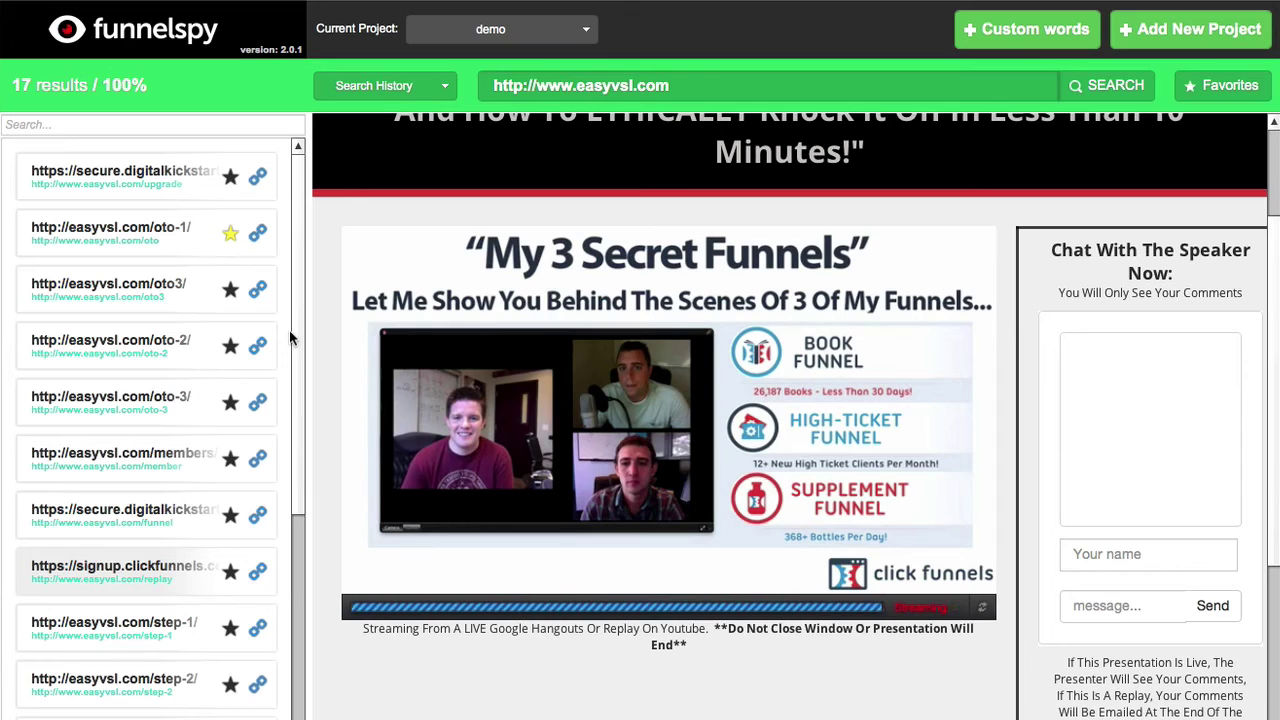
left_click(531, 34)
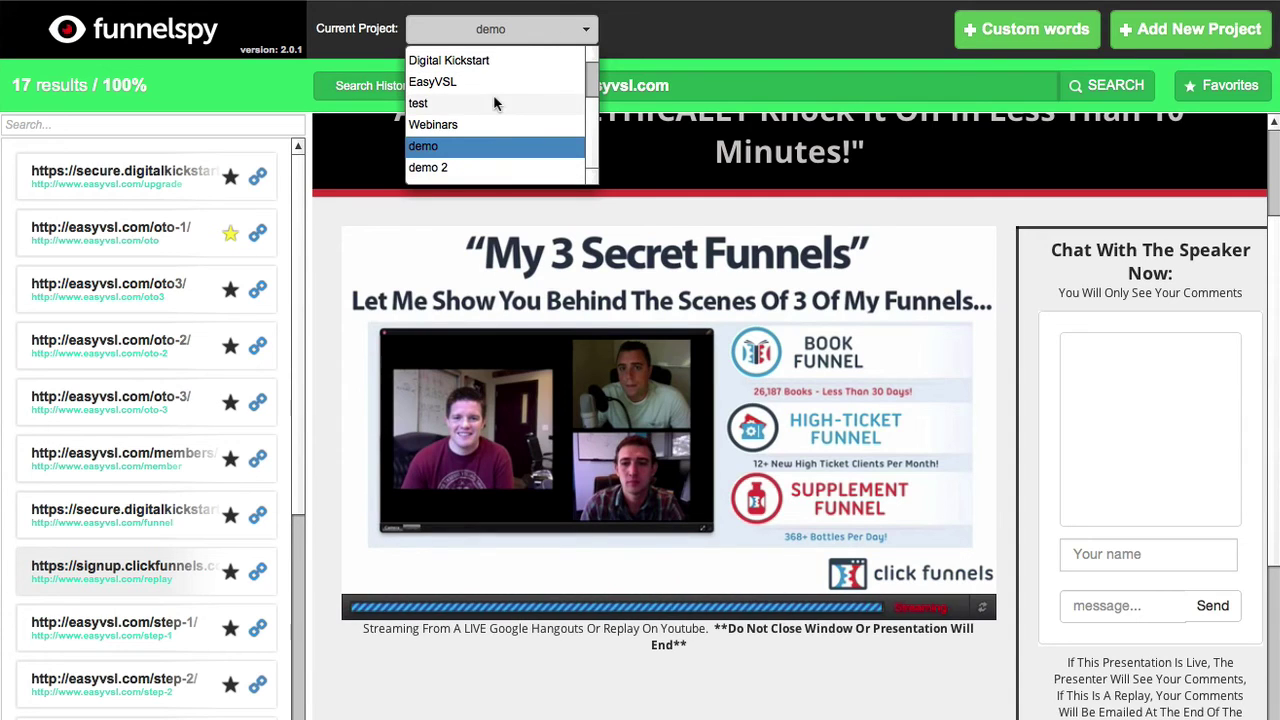
scroll(596, 75, "up", 1)
scroll(596, 75, "down", 1)
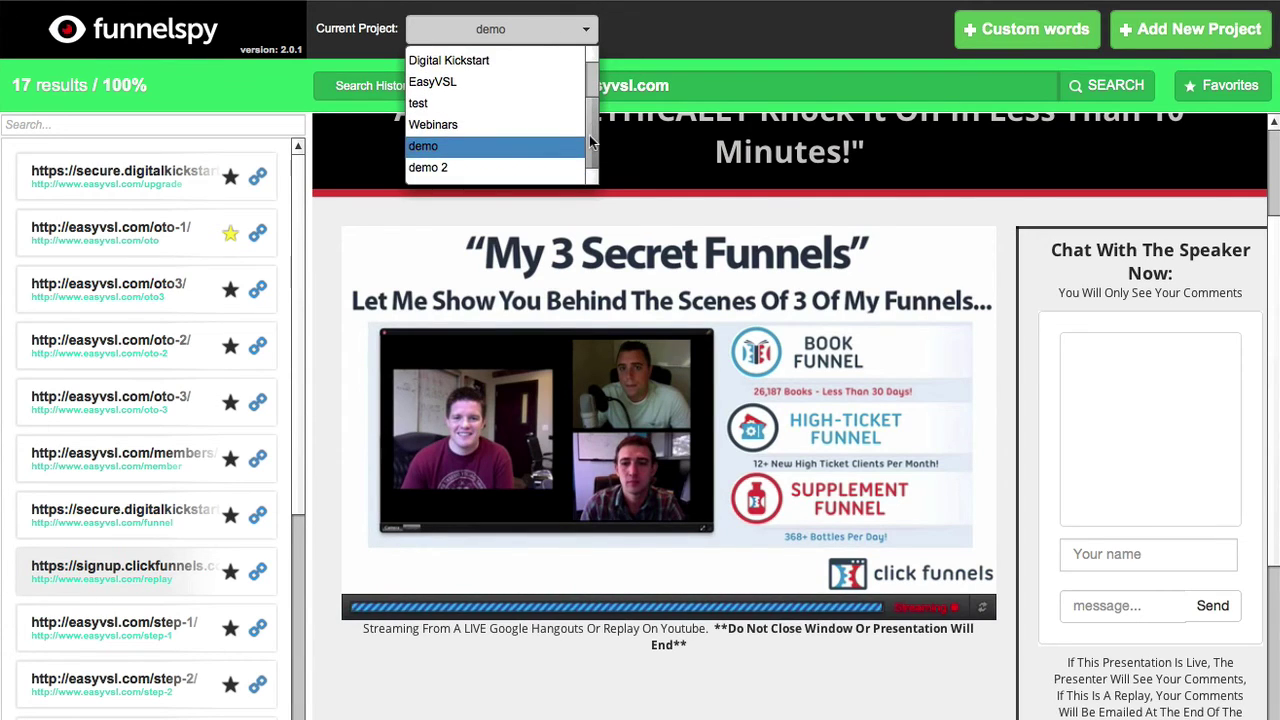
scroll(596, 75, "up", 1)
left_click(514, 62)
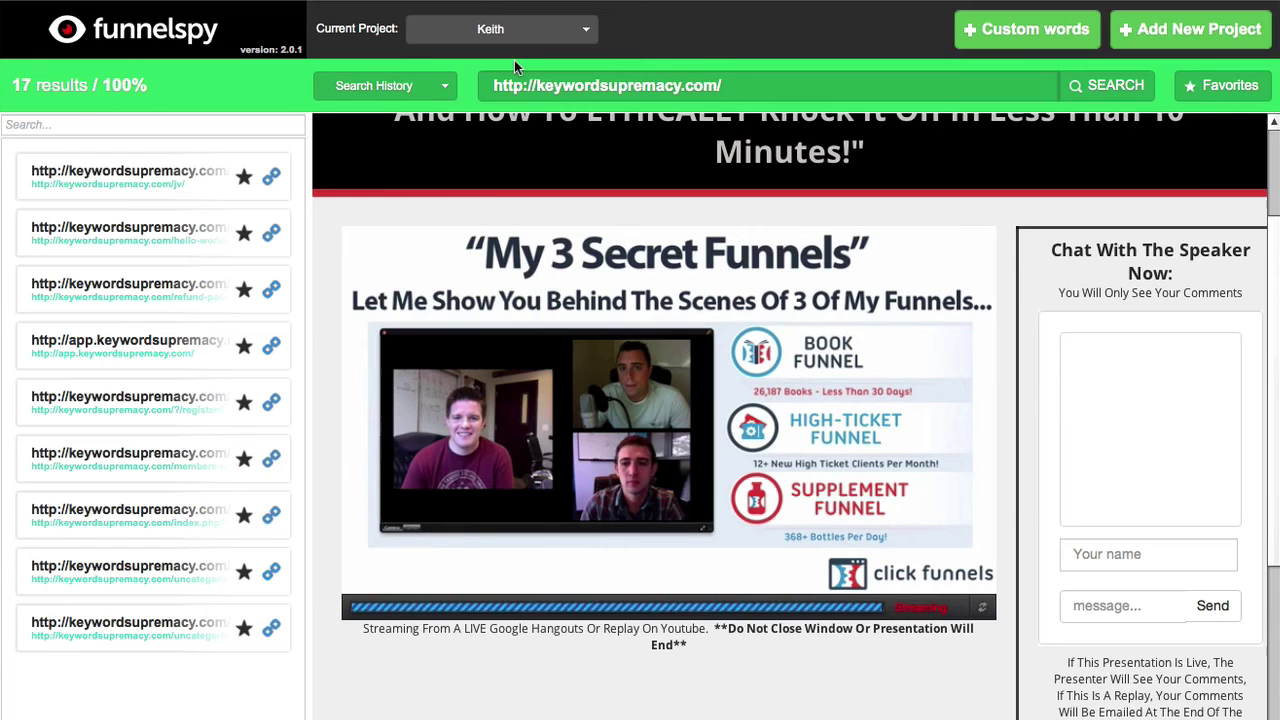
left_click(434, 84)
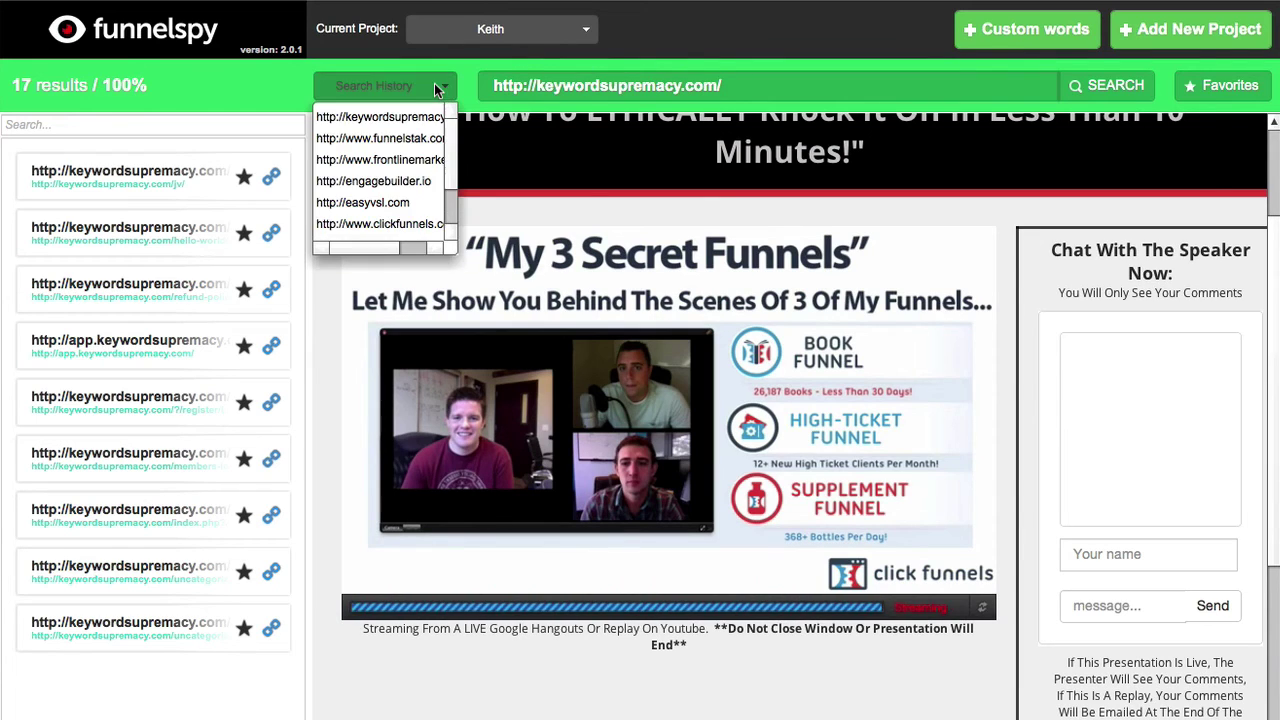
scroll(414, 150, "down", 3)
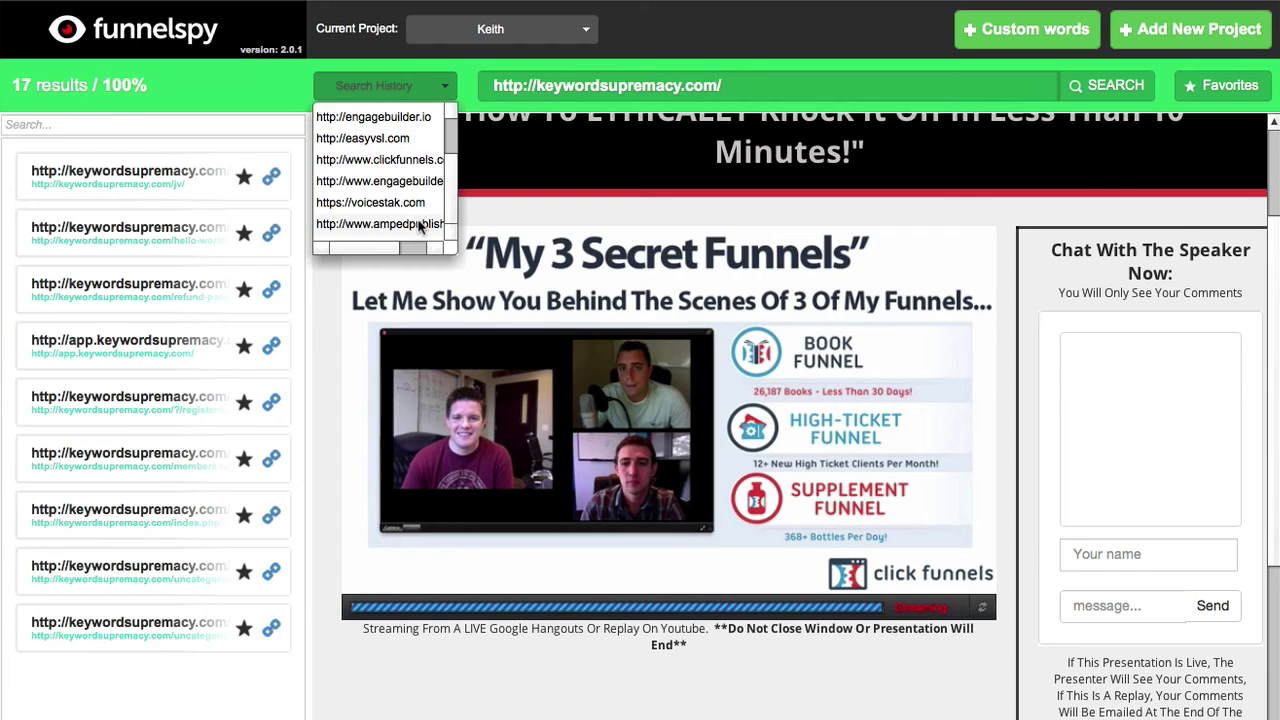
left_click(405, 223)
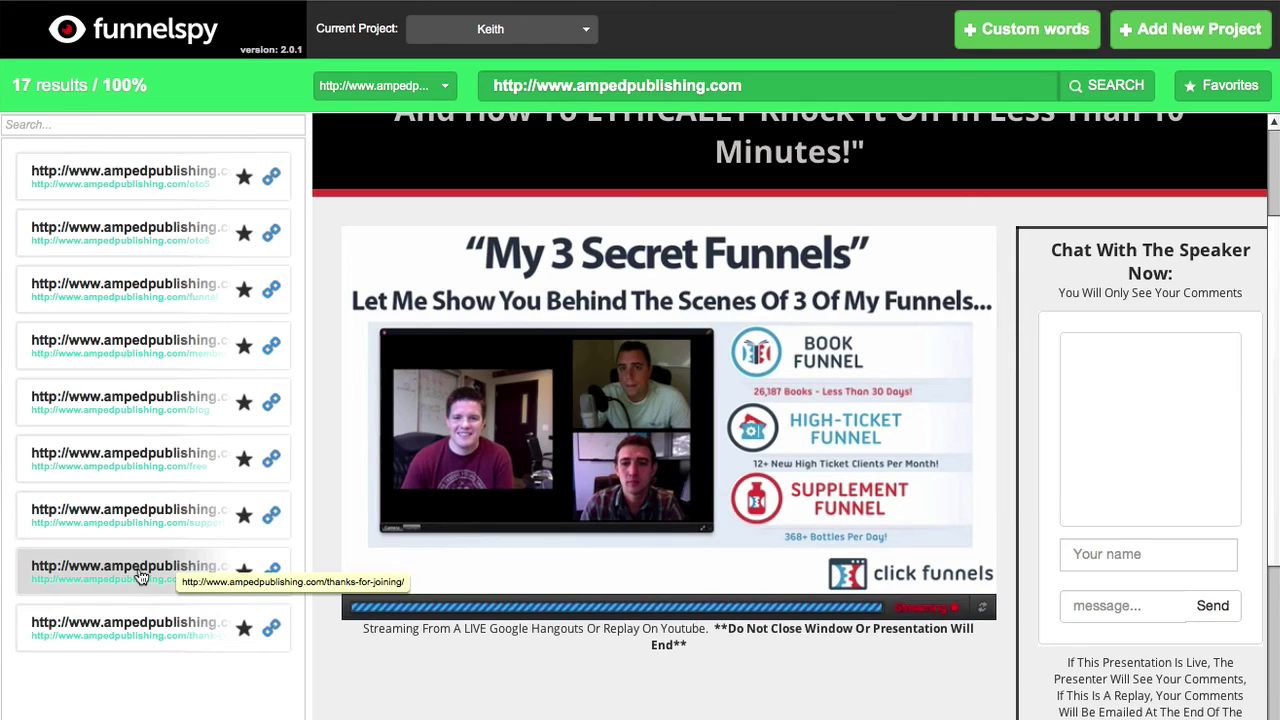
Preview the Thanks for Joining page, the last result, then the Sales Funnel Essentials thank-you page.
left_click(490, 459)
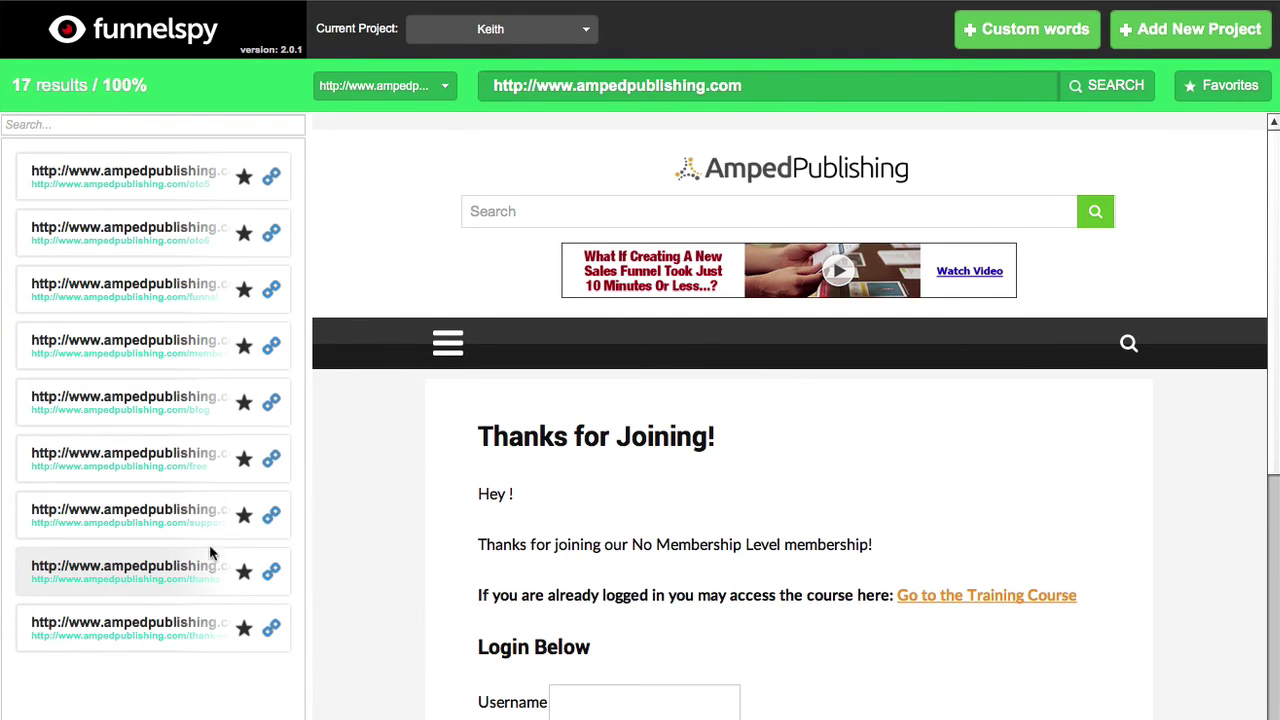
left_click(174, 632)
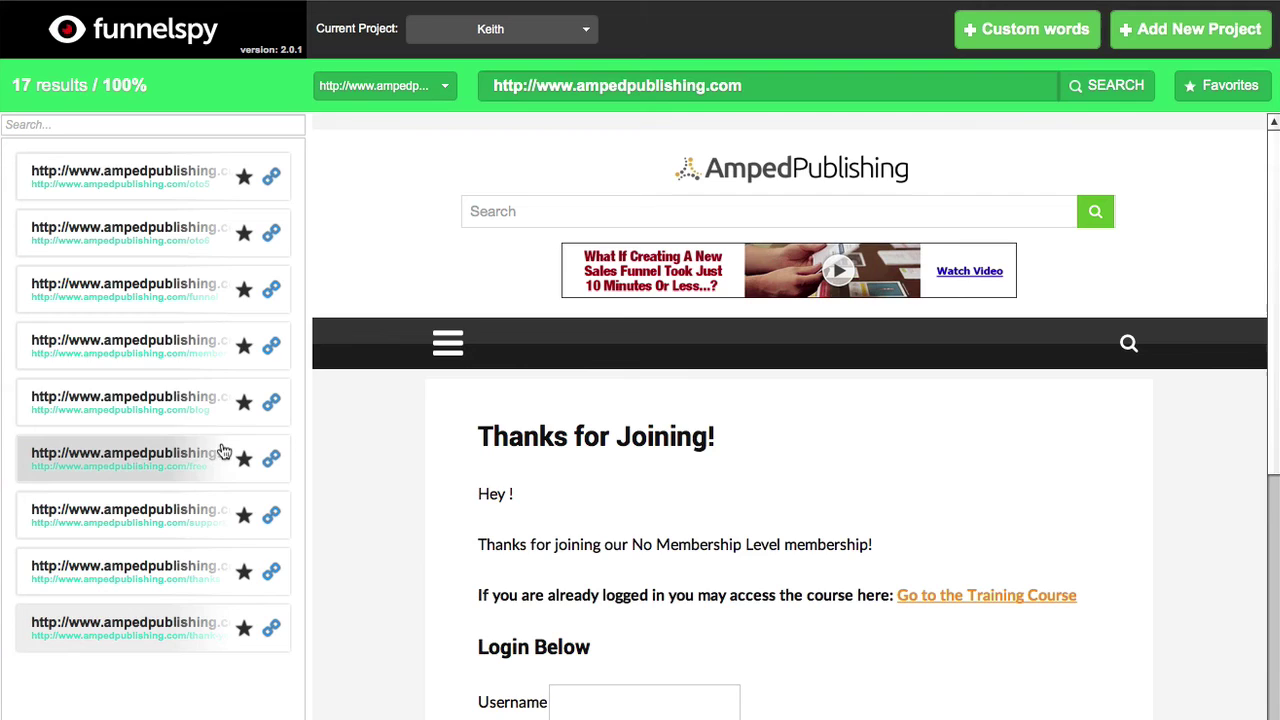
left_click(182, 292)
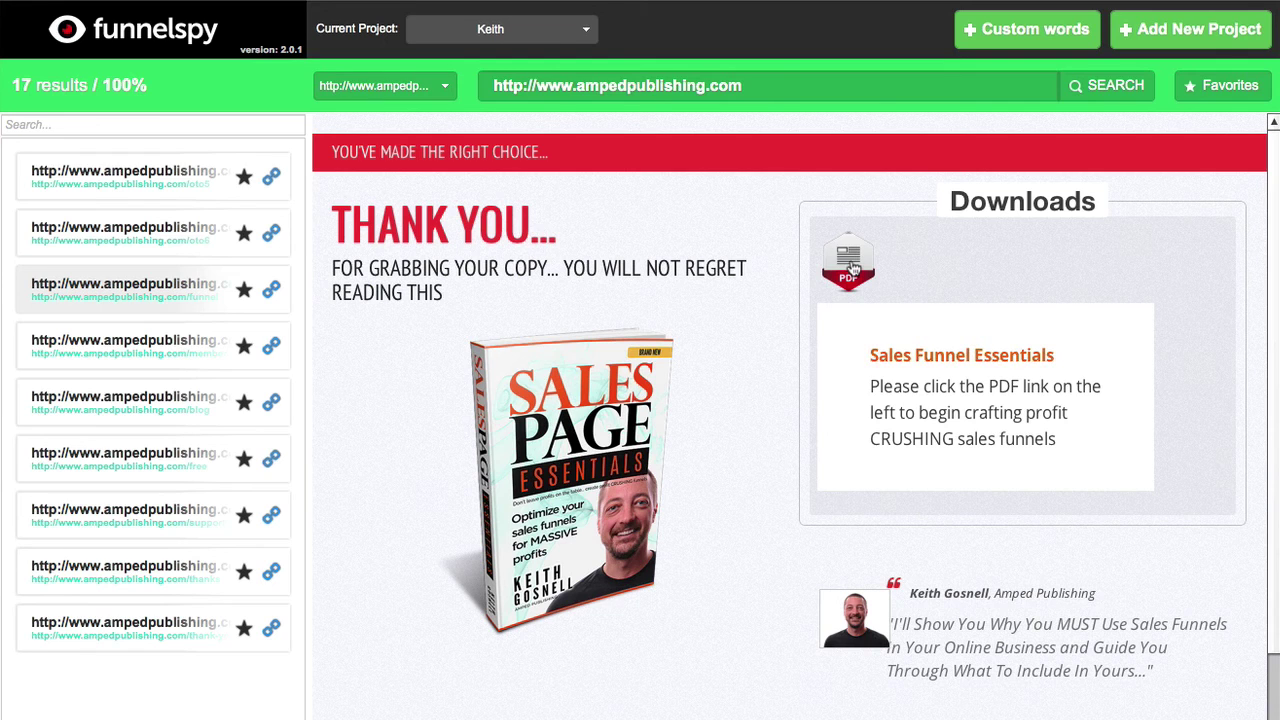
scroll(717, 322, "down", 2)
scroll(717, 322, "up", 2)
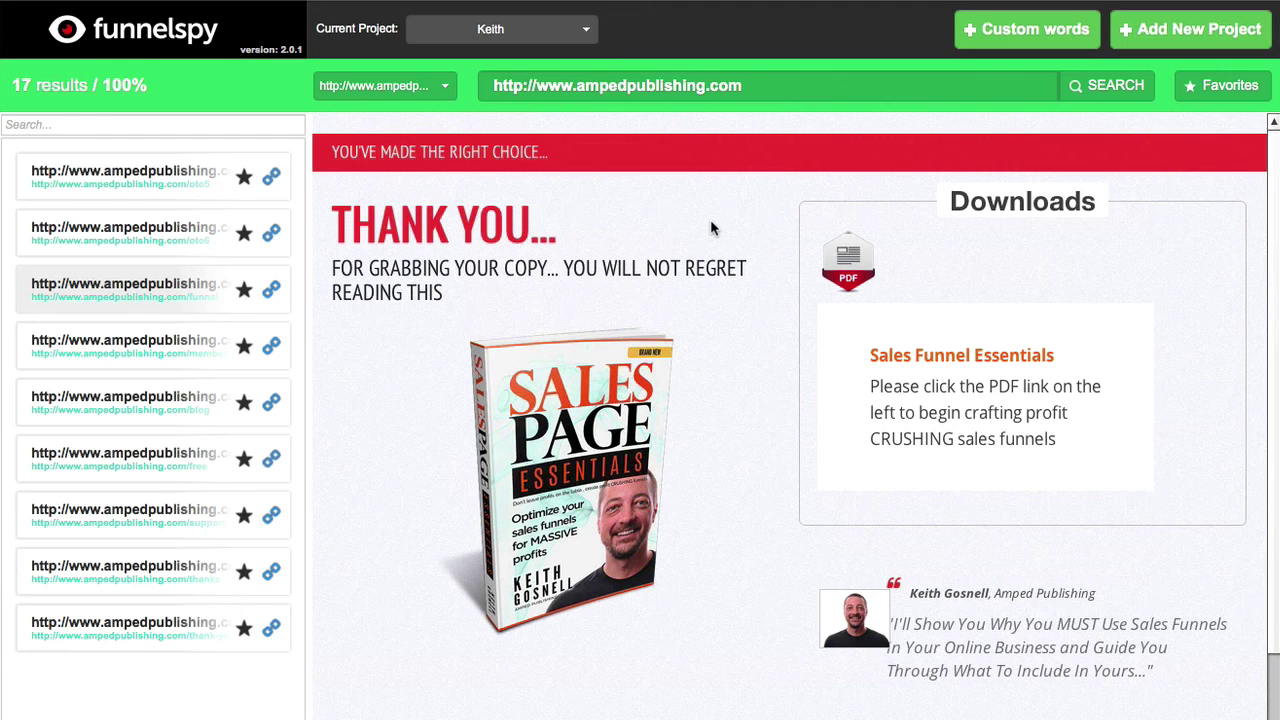